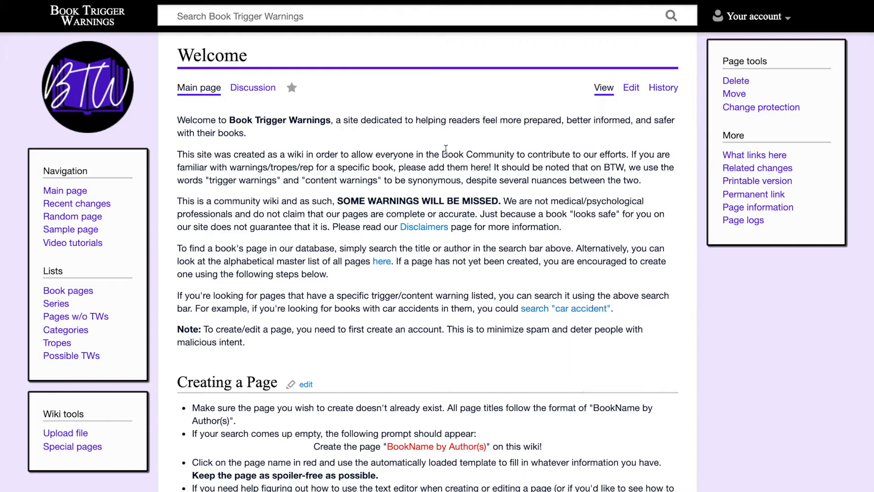
# Search the wiki for "example", go to the Example Book by Tutorial page and open it for editing
pyautogui.click(288, 15)
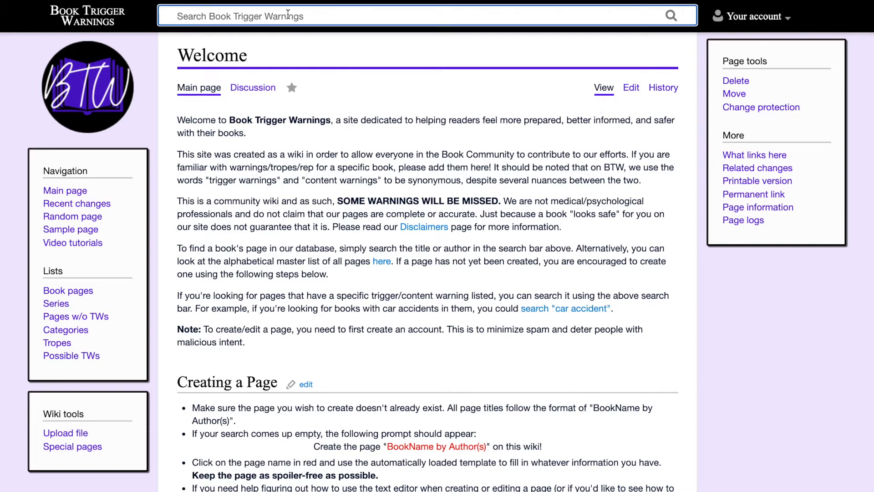
pyautogui.write('example')
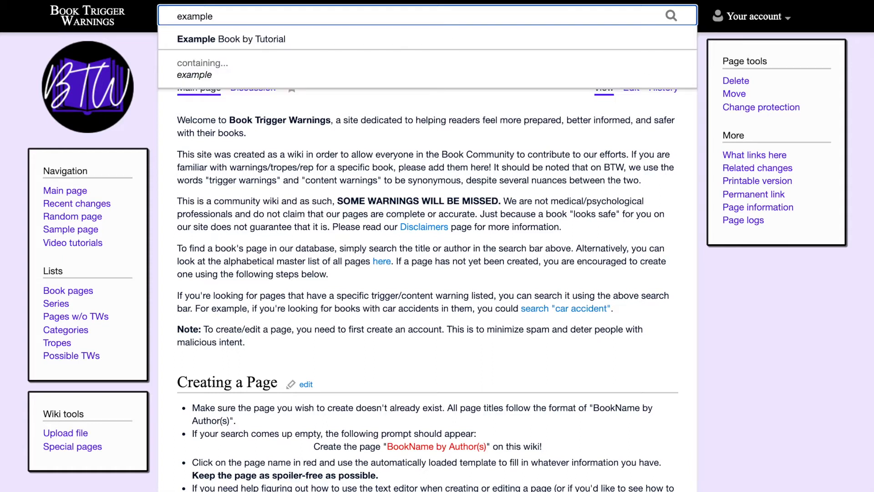
pyautogui.click(285, 39)
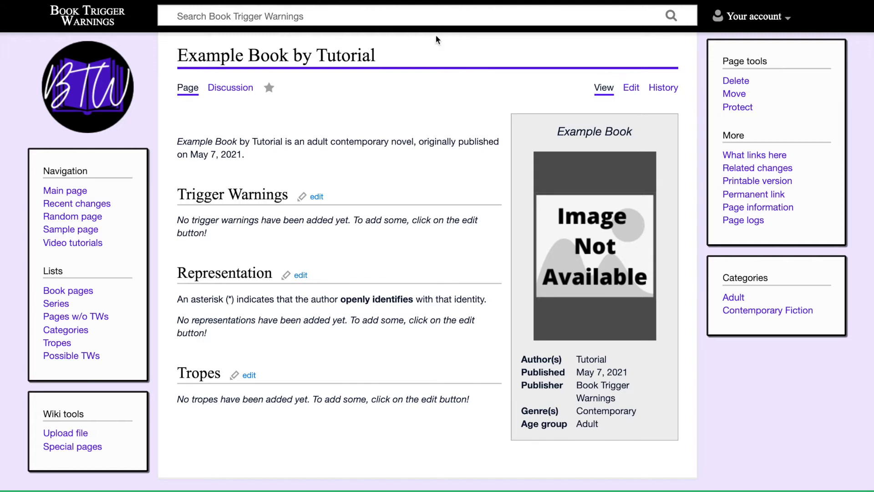
pyautogui.click(633, 91)
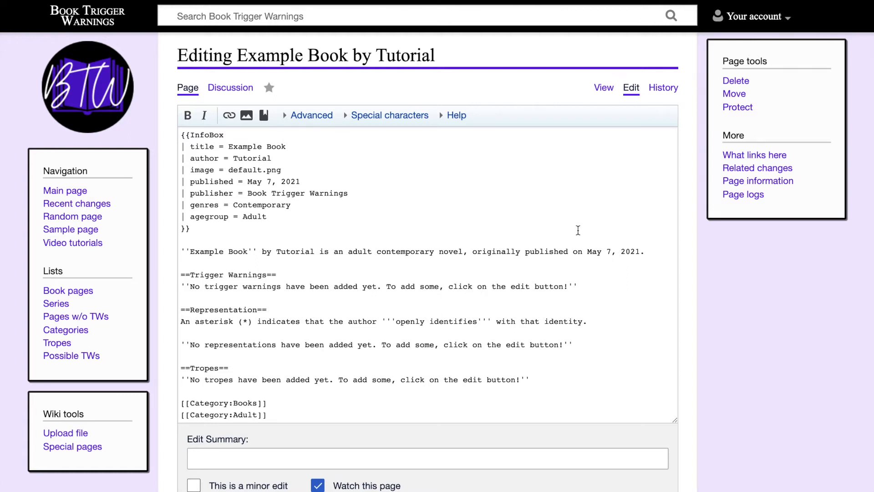
# Replace the placeholder text under Trigger Warnings with the bulleted items Drug use, Smoking and Violence
pyautogui.doubleClick(499, 285)
pyautogui.tripleClick(499, 286)
pyautogui.press('BackSpace')
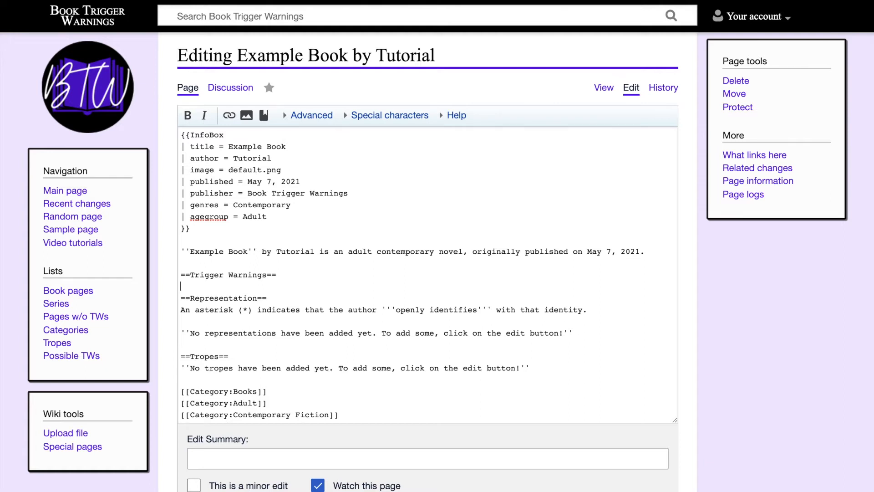
pyautogui.press('Return')
pyautogui.press('Up')
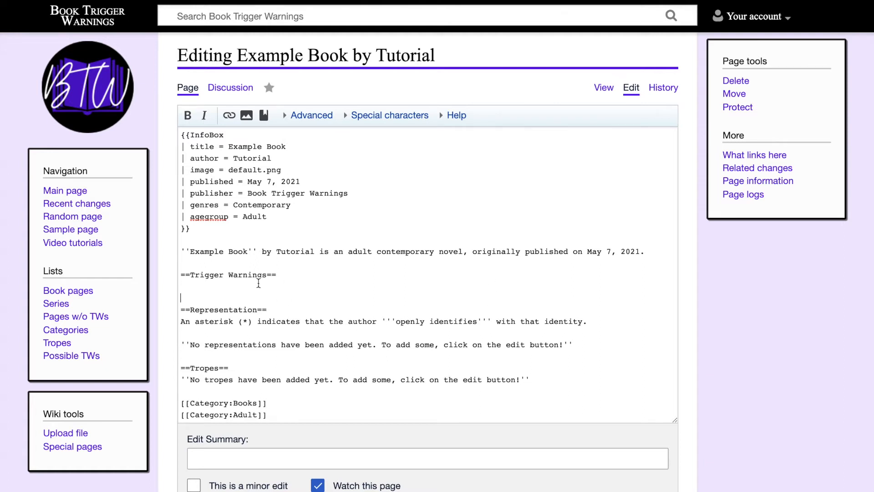
pyautogui.write('*')
pyautogui.write('Drug use')
pyautogui.press('Return')
pyautogui.write('*Smoking')
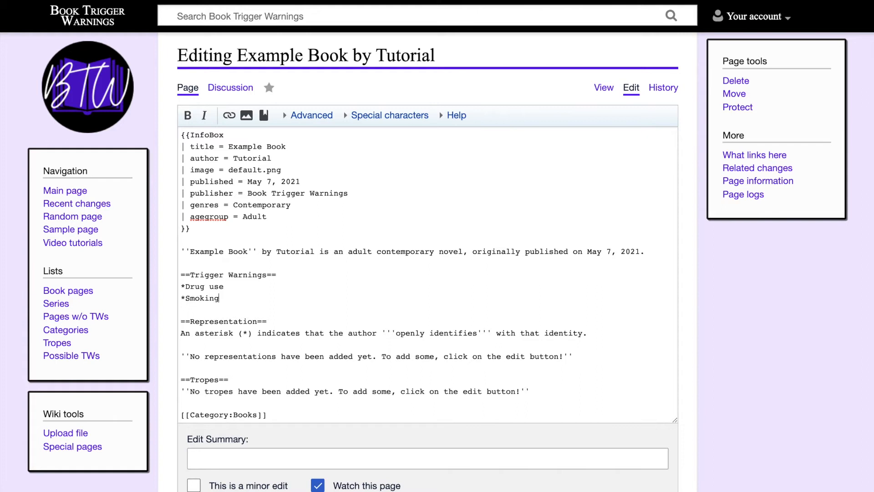
pyautogui.press('Return')
pyautogui.write('*Violence')
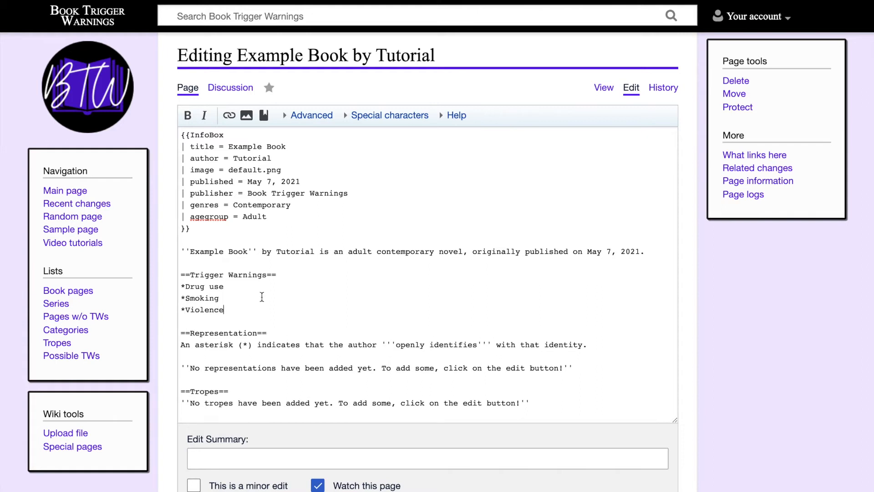
# Insert the bulleted item "Car crash" at the start of the Trigger Warnings list, above Drug use
pyautogui.click(296, 276)
pyautogui.press('Return')
pyautogui.write('*ca')
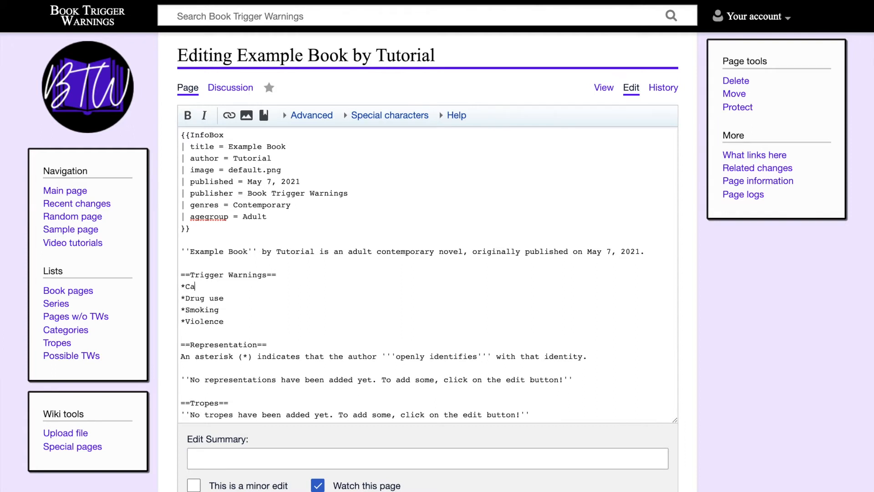
pyautogui.write('r crash')
# Replace the Representation placeholder with the bullets "Black main character" and "Lesbian side character", marking the first with a trailing asterisk
pyautogui.scroll(-3, 306, 332)
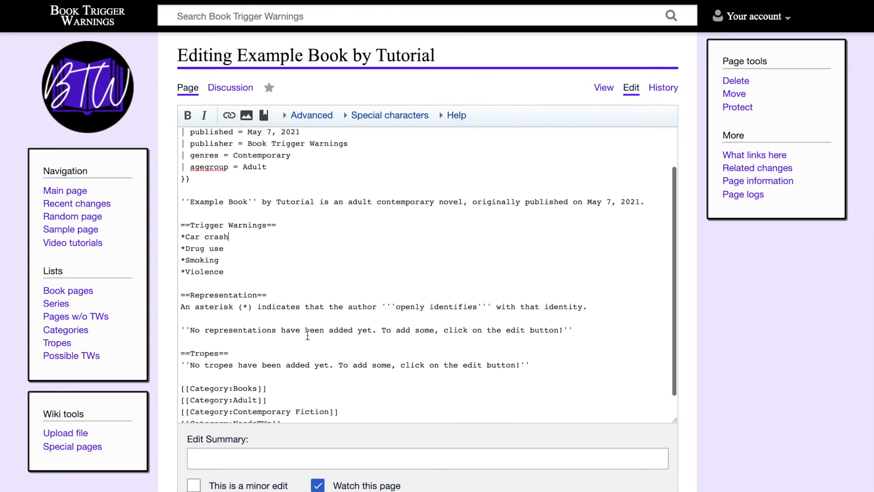
pyautogui.tripleClick(288, 330)
pyautogui.write('*')
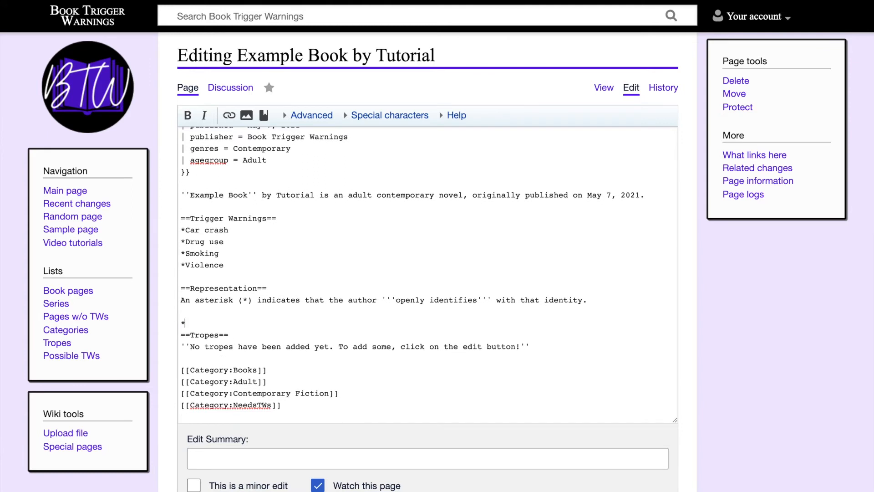
pyautogui.press('Return')
pyautogui.click(219, 324)
pyautogui.write('Black main character')
pyautogui.press('Return')
pyautogui.write('*Lesbian side character')
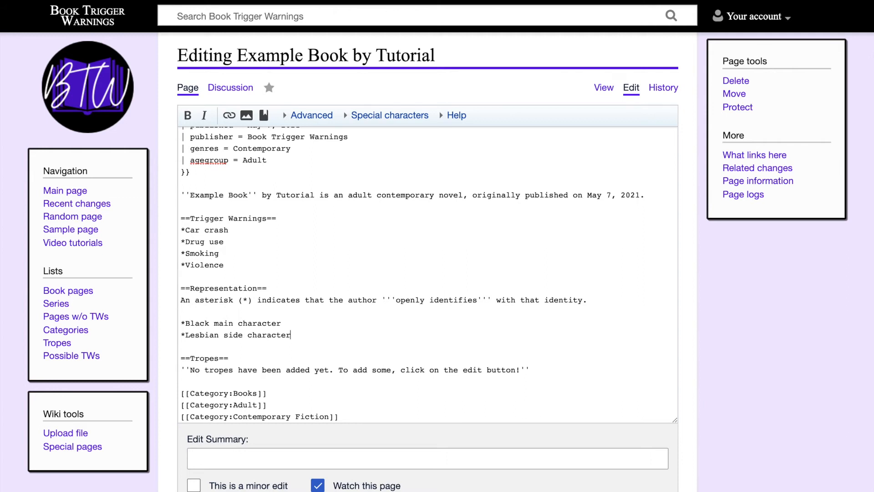
pyautogui.click(289, 322)
pyautogui.write('*')
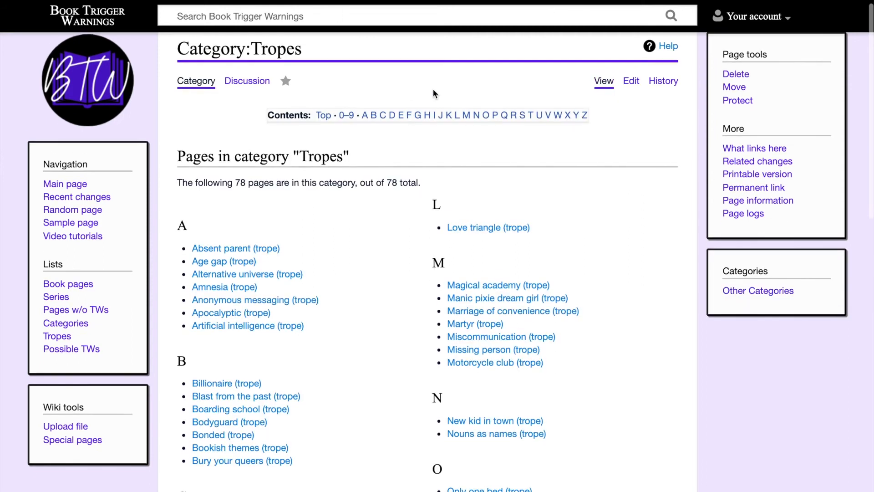
# Look through the wiki's Tropes category for trope pages that apply to the book
pyautogui.scroll(-1, 433, 90)
pyautogui.scroll(-3, 386, 215)
pyautogui.scroll(-2, 386, 213)
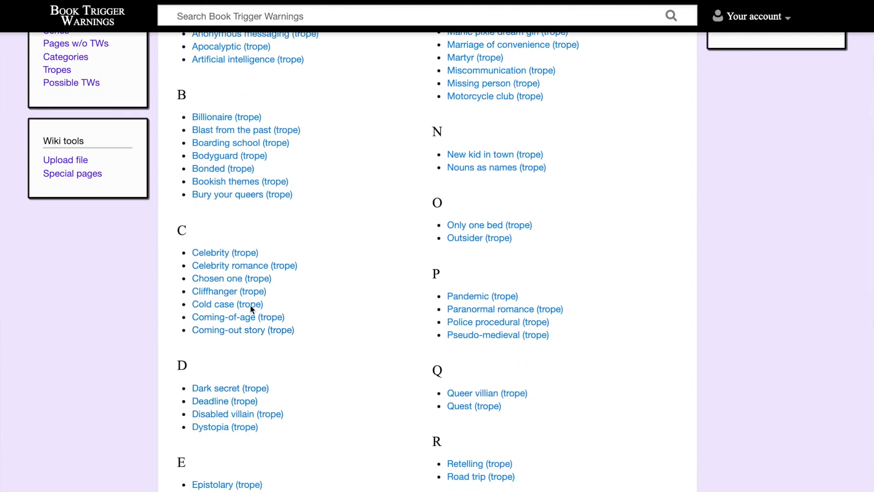
pyautogui.click(250, 255)
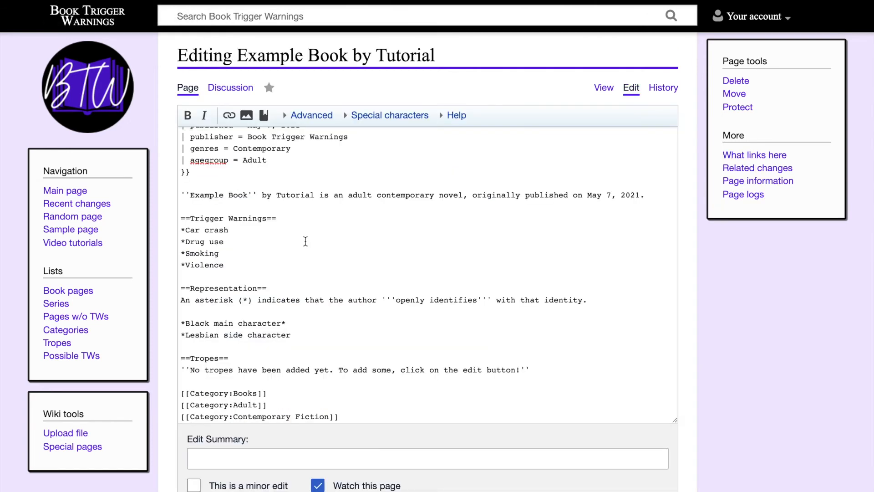
# Replace the placeholder text under Tropes with the bulleted items Absent parent and Celebrity
pyautogui.scroll(-1, 306, 242)
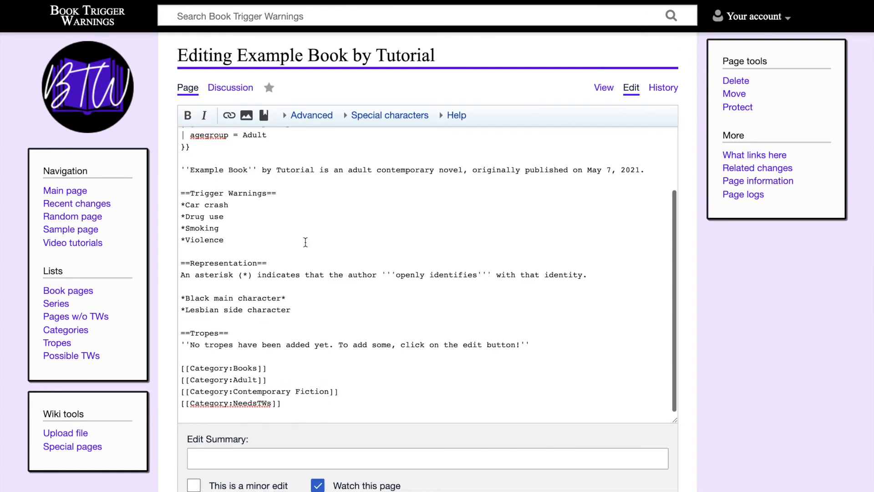
pyautogui.tripleClick(278, 345)
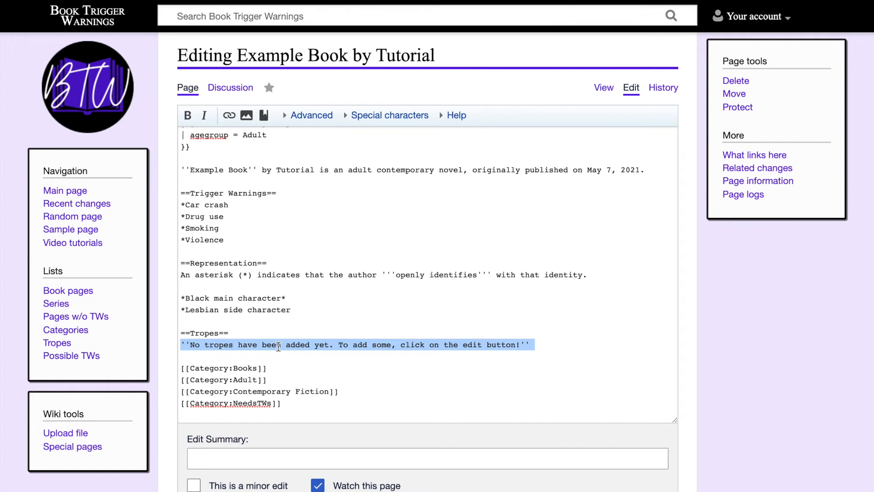
pyautogui.write('*')
pyautogui.scroll(-1, 254, 351)
pyautogui.write('Absent parent')
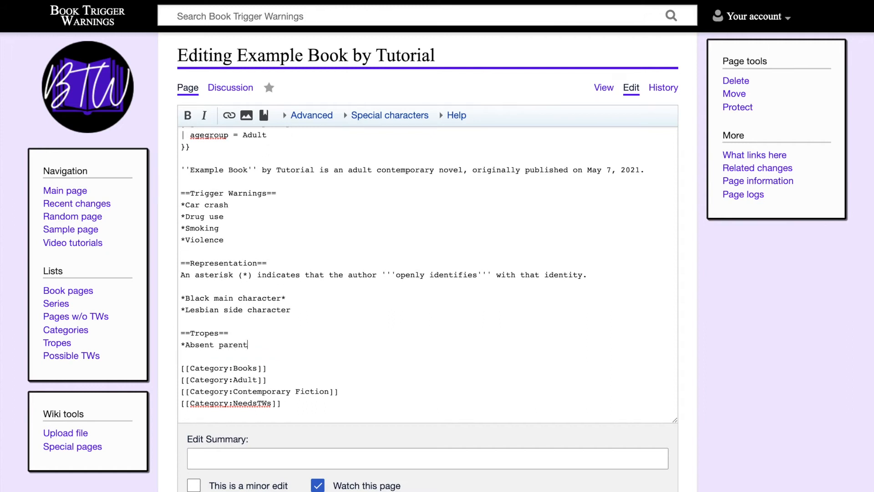
pyautogui.press('Return')
pyautogui.write('*Ce')
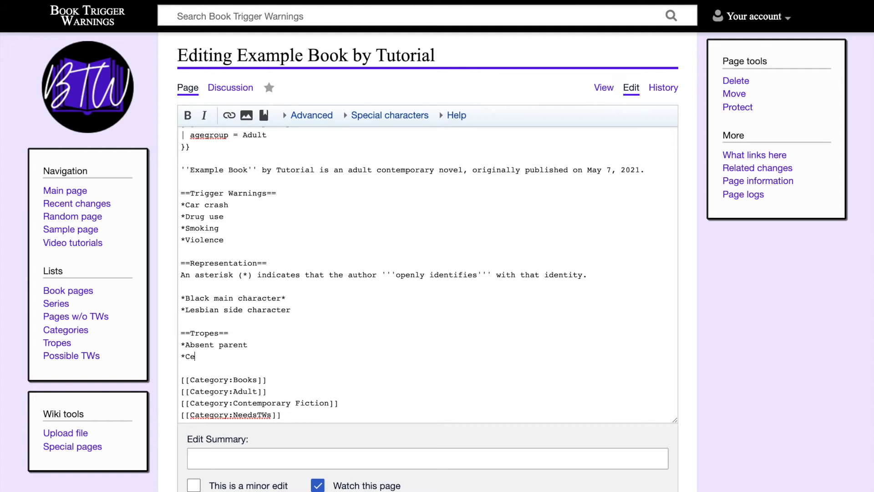
pyautogui.write('lebrity')
# Add the sample link bullet "*[[PAGE NAME|WHAT YOU WANT THE PAGE SO SAY]]" directly below the Tropes heading
pyautogui.click(240, 334)
pyautogui.press('Return')
pyautogui.write('*[')
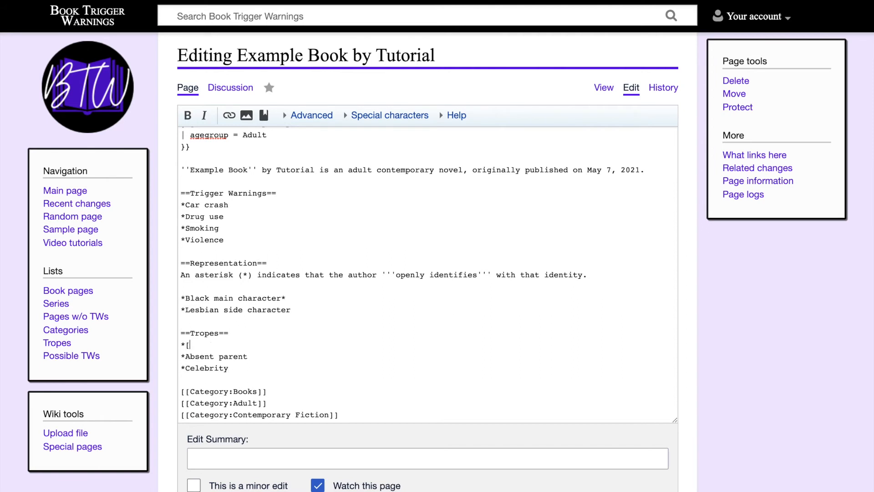
pyautogui.write('[PAGE NAME|WHAT YOU WANT THE PAGE S')
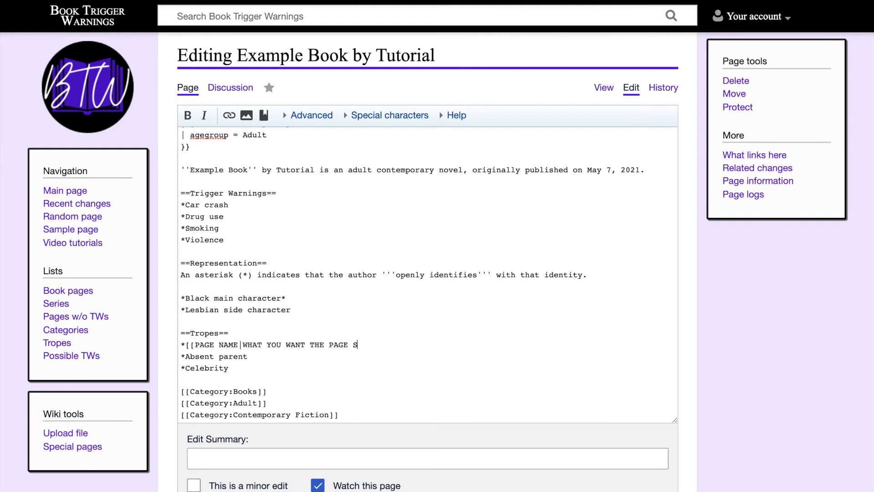
pyautogui.write('O SAY]]')
# Turn the Absent parent and Celebrity bullets into piped links to their "(trope)" pages, displaying only the trope names
pyautogui.click(184, 356)
pyautogui.write('[[A')
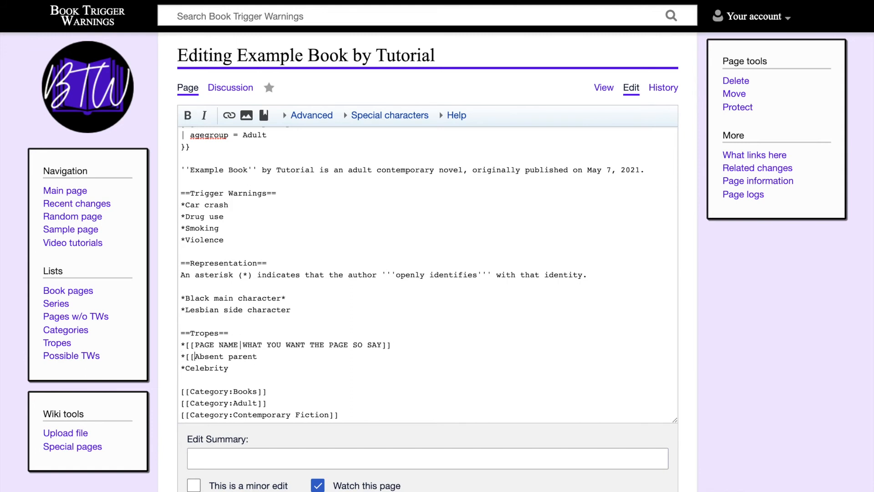
pyautogui.write('bsent parent (trope)|Absent parent')
pyautogui.click(371, 355)
pyautogui.write(']]')
pyautogui.click(185, 368)
pyautogui.write('[[')
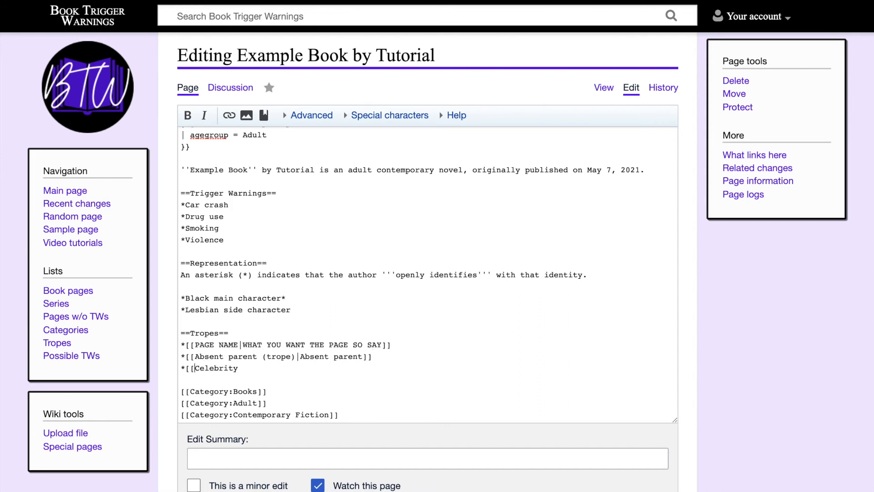
pyautogui.click(260, 368)
pyautogui.write('(trope)|Celebrity]]')
# Delete the sample link line from the start of the Tropes list
pyautogui.tripleClick(324, 345)
pyautogui.press('BackSpace')
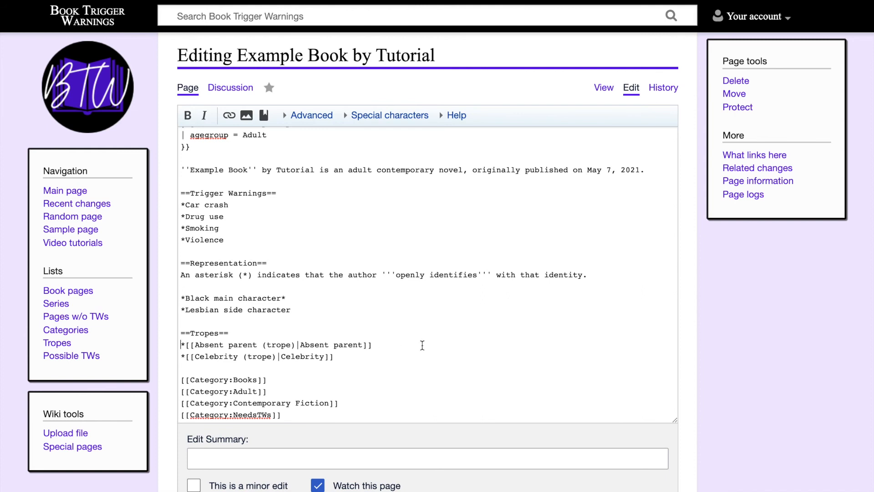
# Add a third trope bullet, "*[[Hate-to-love (trope)|Rivals to lovers]]", below Celebrity
pyautogui.click(381, 357)
pyautogui.press('Return')
pyautogui.write('*[[H')
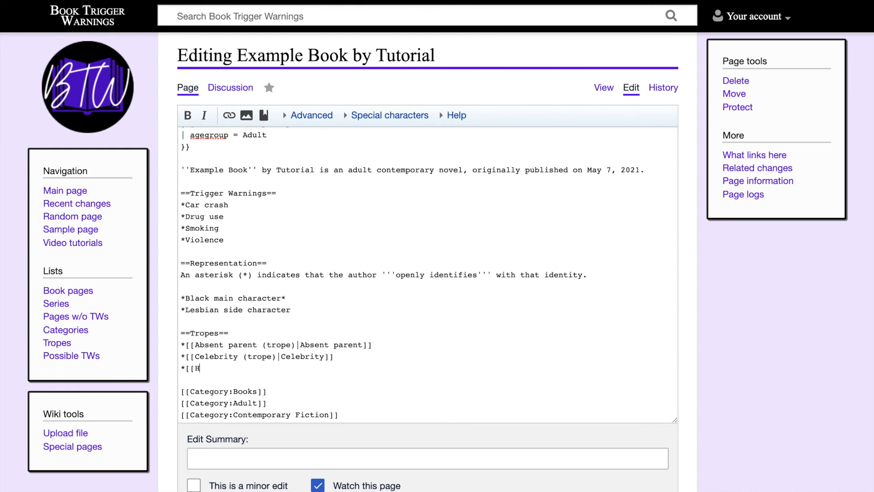
pyautogui.write('ate-to-lover')
pyautogui.press('BackSpace')
pyautogui.write('(trope)|Ri')
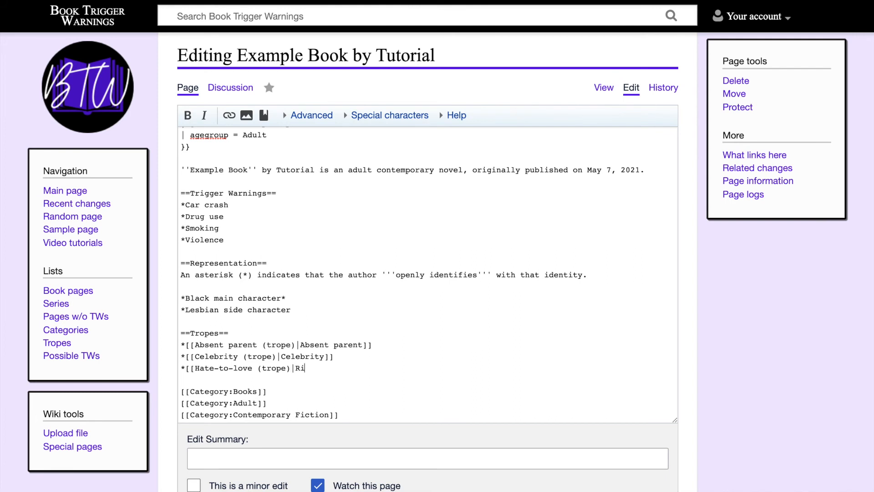
pyautogui.write('vals to lovers]]')
# Remove the NeedsTWs category line from the end of the page source
pyautogui.hotkey('ctrl', 'End')
pyautogui.write('[[Category:NeedsTWs]]')
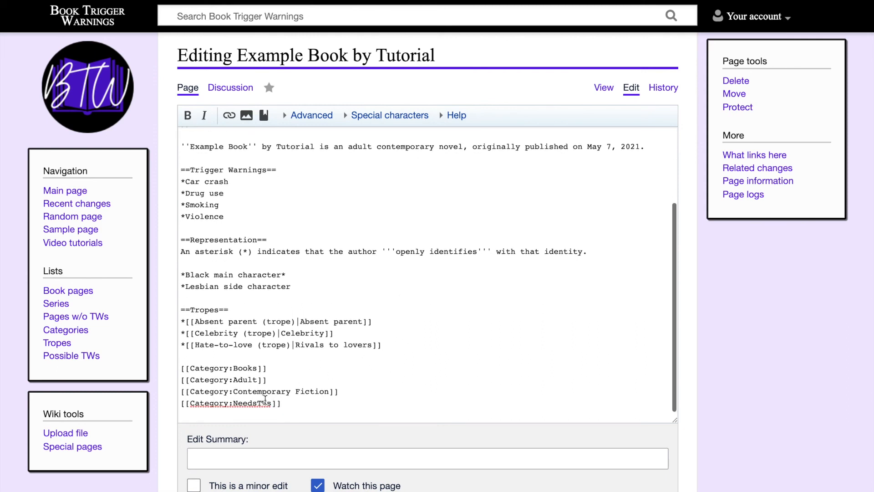
pyautogui.moveTo(295, 404); pyautogui.dragTo(180, 405)
pyautogui.press('BackSpace')
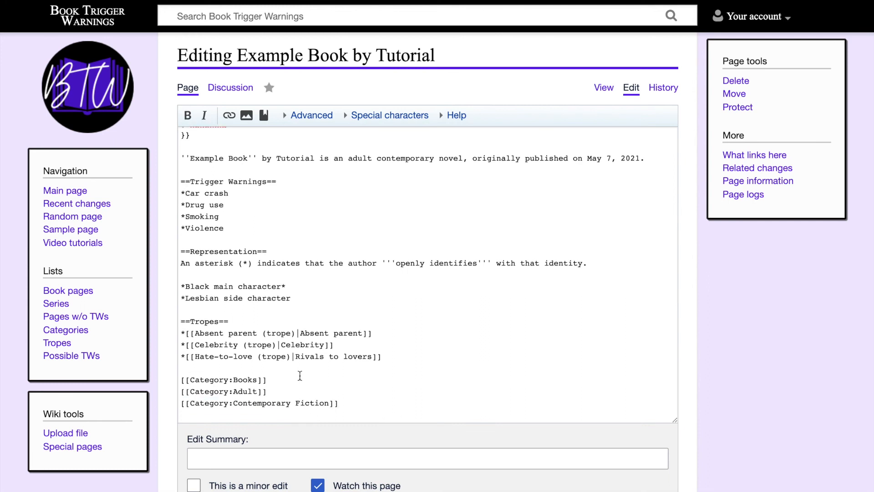
# Preview the edited page and check its Trigger Warnings, Representation and Tropes sections
pyautogui.scroll(-3, 299, 420)
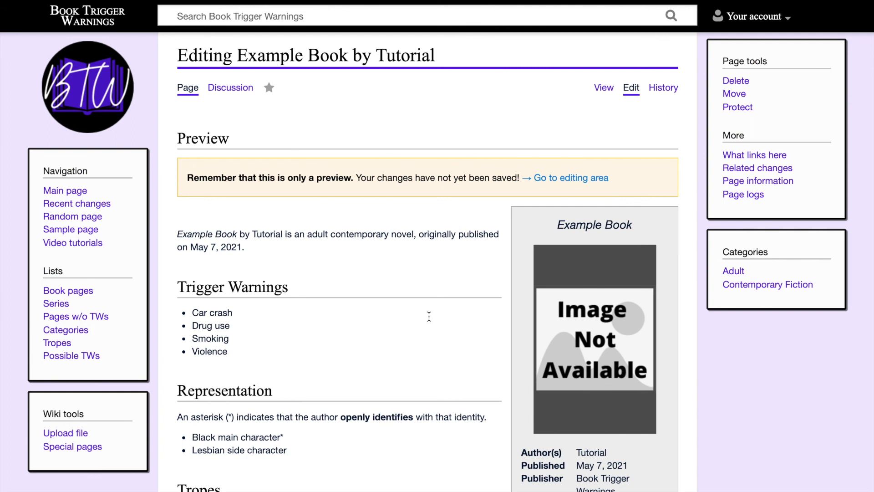
pyautogui.scroll(-5, 429, 315)
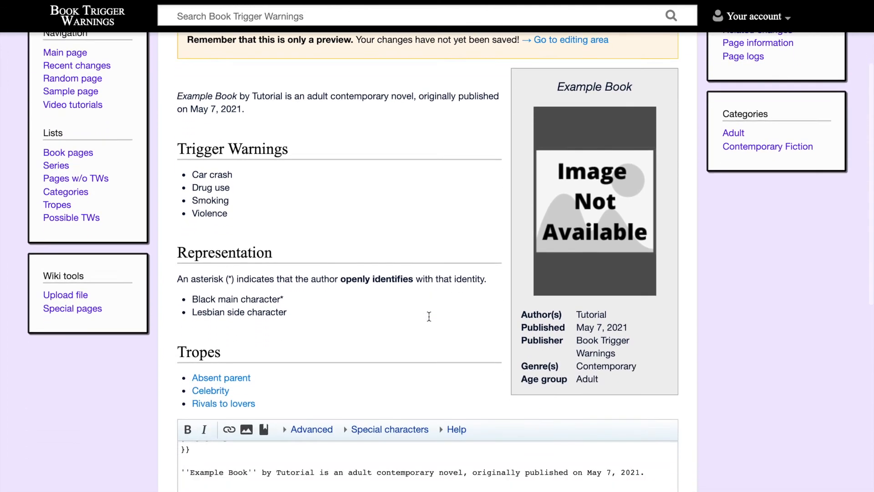
pyautogui.scroll(-6, 429, 316)
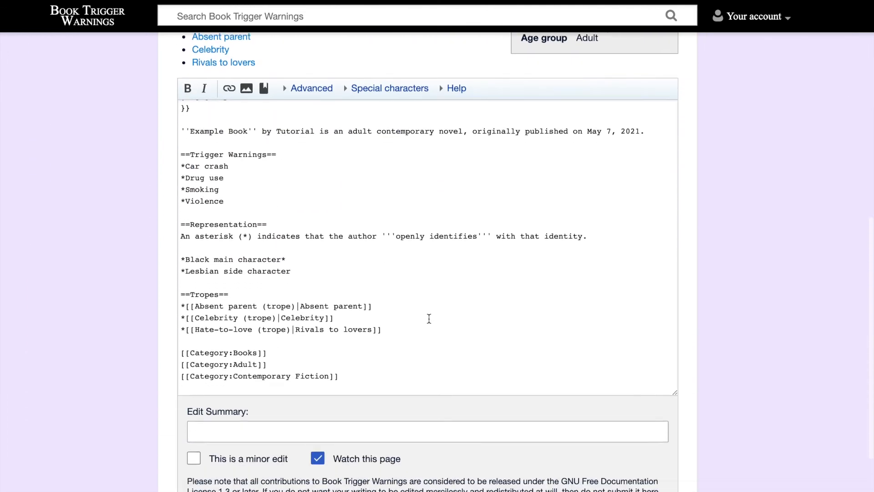
# Enter the edit summary "added trigger warnings, representation, and tropes" and save the page changes
pyautogui.scroll(-1, 429, 318)
pyautogui.click(360, 377)
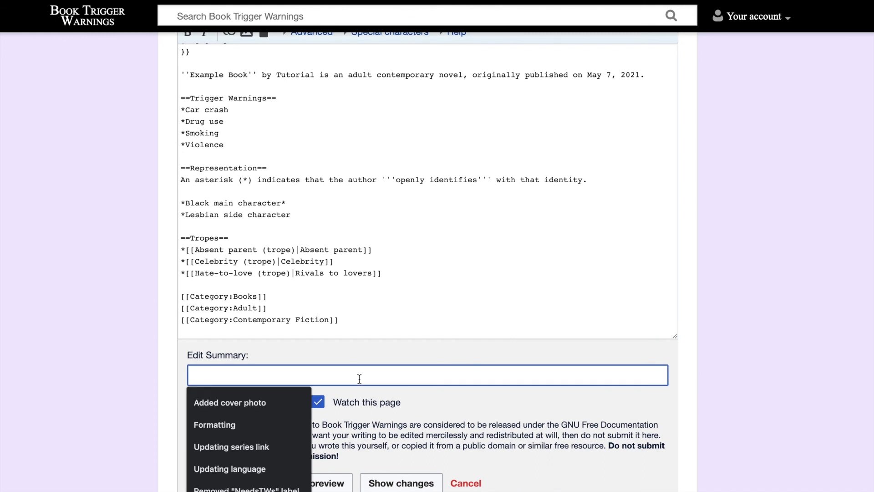
pyautogui.write('added ')
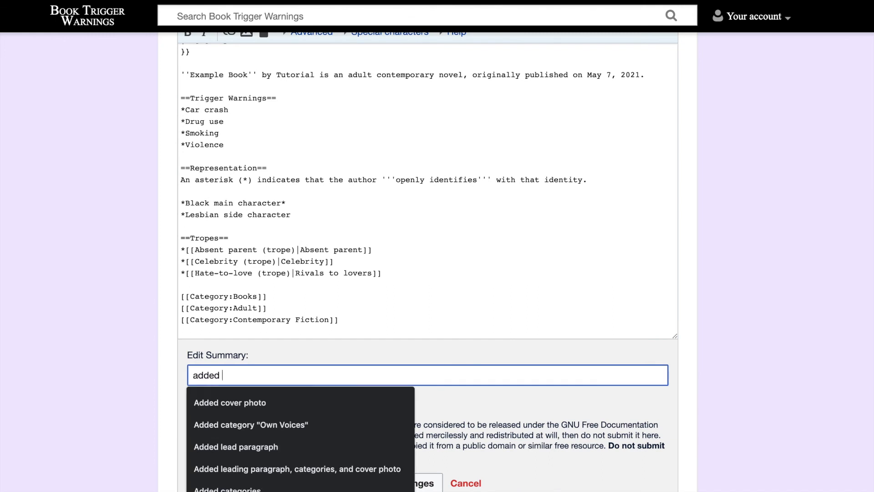
pyautogui.write('trigger warnings,')
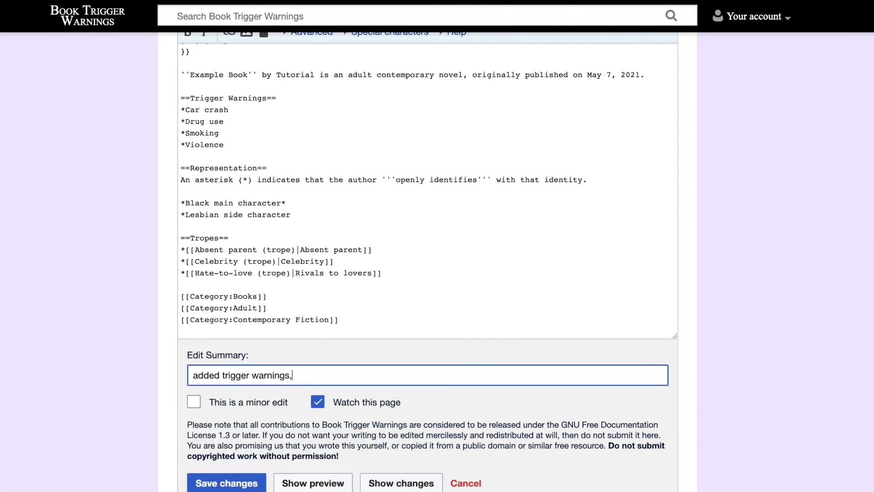
pyautogui.write(' representation, and tropes')
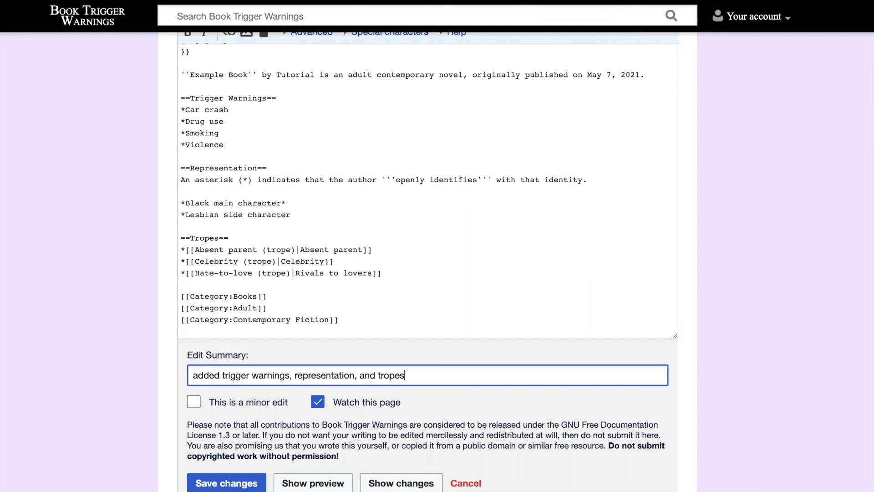
pyautogui.click(246, 486)
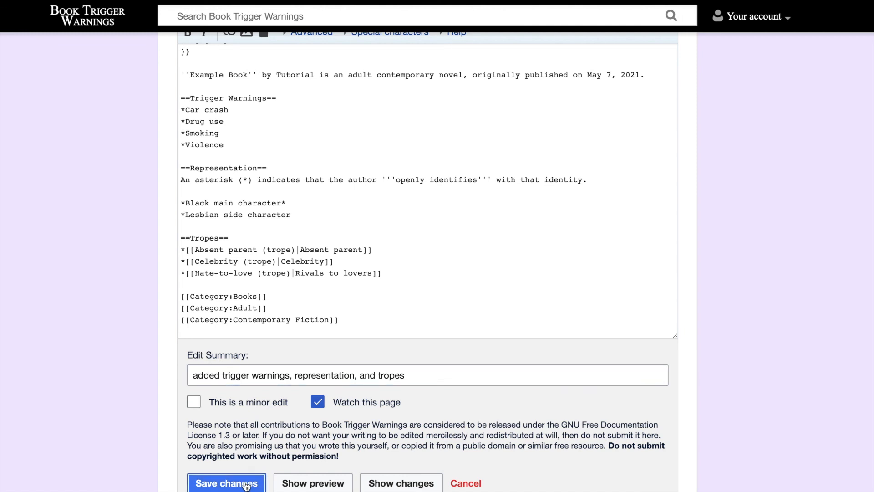